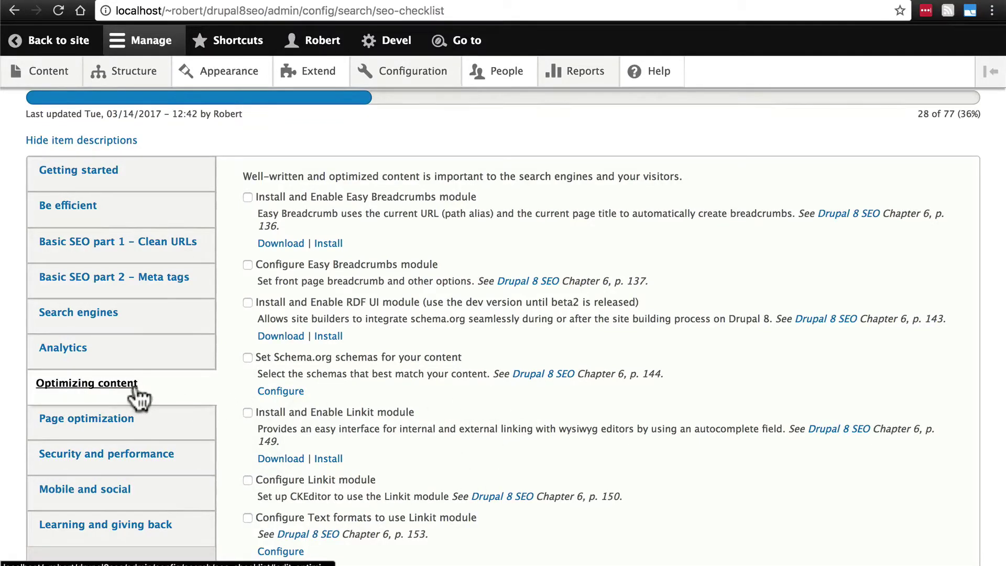
Review the W3C Validator tasks in the SEO checklist, the module's drupal.org project page and the W3C Markup Validation Service page.
{"action": "scroll", "coordinate": [482, 410], "scroll_direction": "down", "scroll_amount": 5}
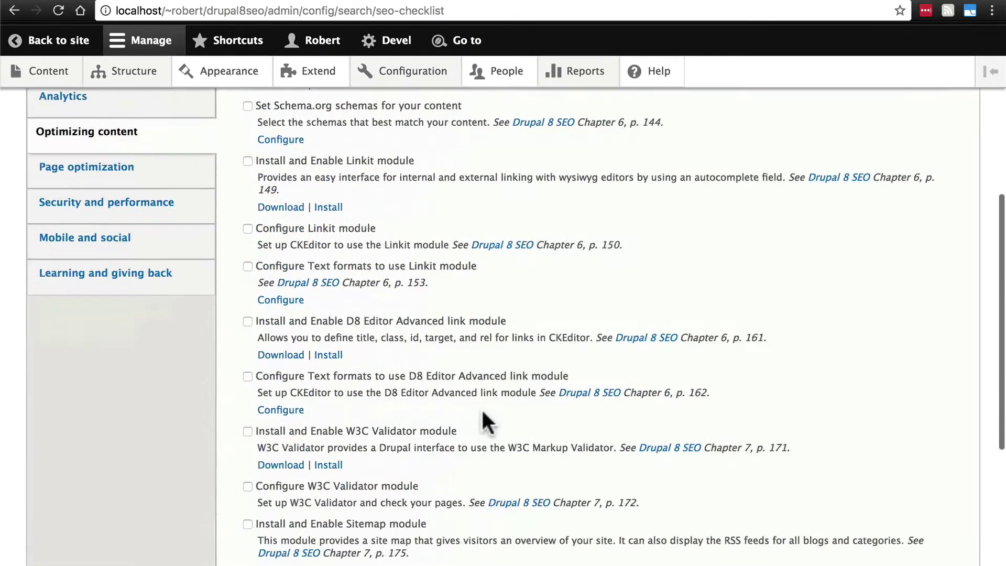
{"action": "scroll", "coordinate": [481, 408], "scroll_direction": "down", "scroll_amount": 2}
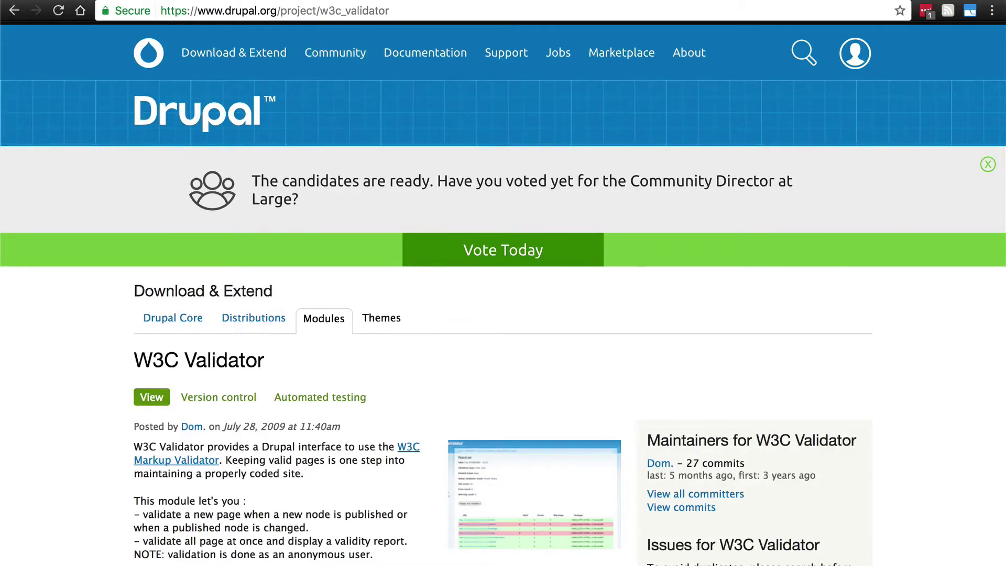
{"action": "scroll", "coordinate": [61, 331], "scroll_direction": "down", "scroll_amount": 6}
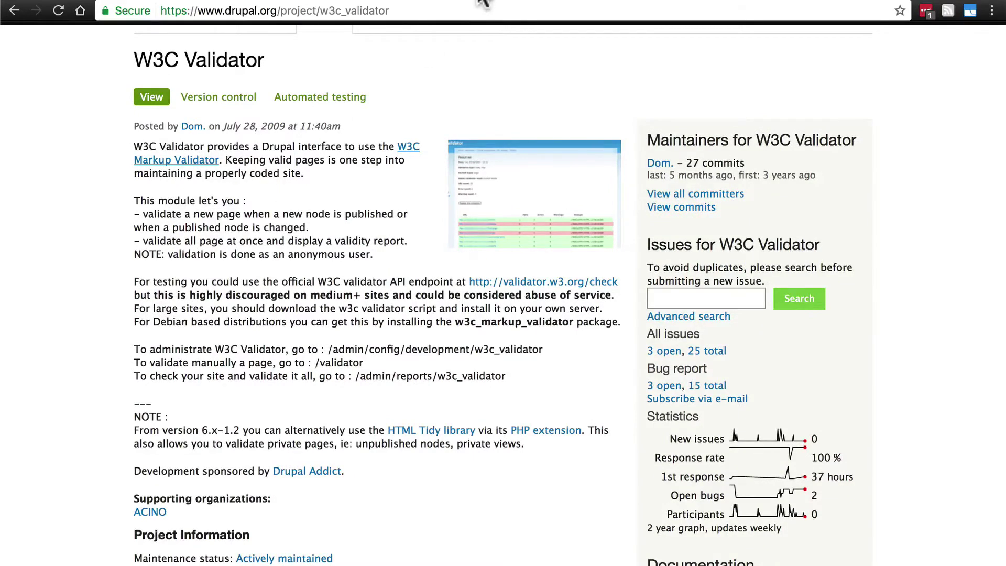
{"action": "key", "text": "ctrl+Tab"}
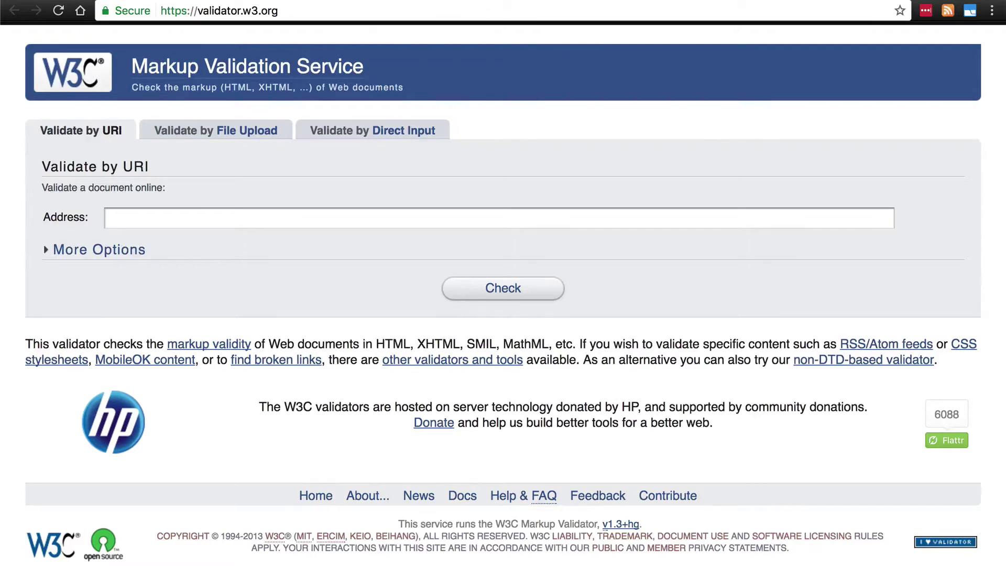
{"action": "key", "text": "ctrl+shift+Tab"}
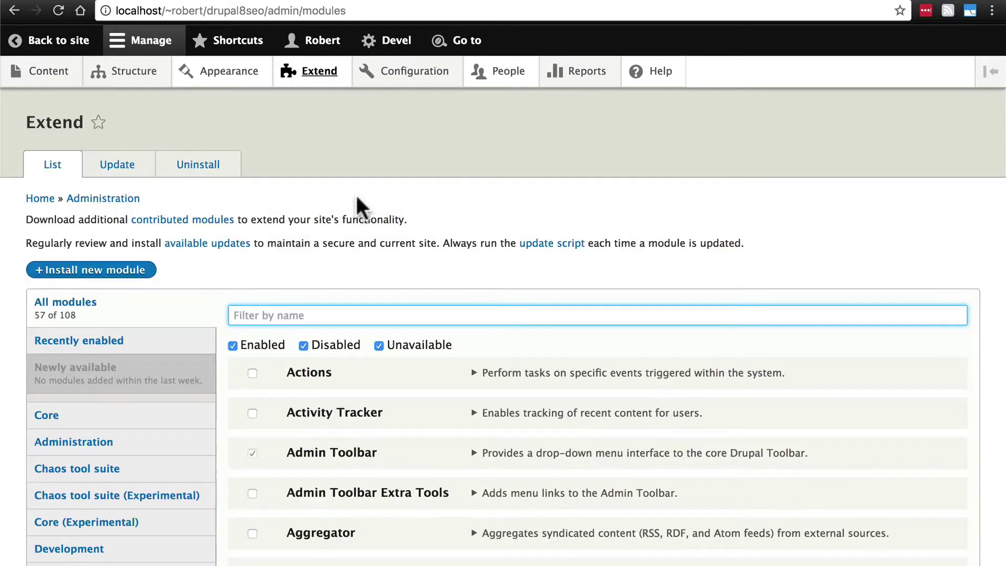
Enable the W3C Validator module from its own category in the site's module list.
{"action": "scroll", "coordinate": [356, 198], "scroll_direction": "down", "scroll_amount": 7}
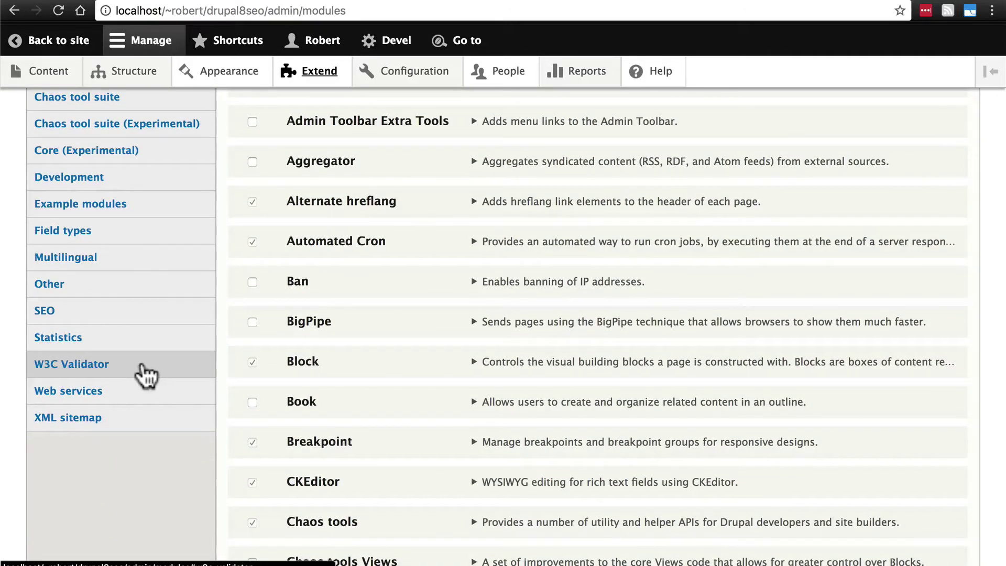
{"action": "left_click", "coordinate": [141, 366]}
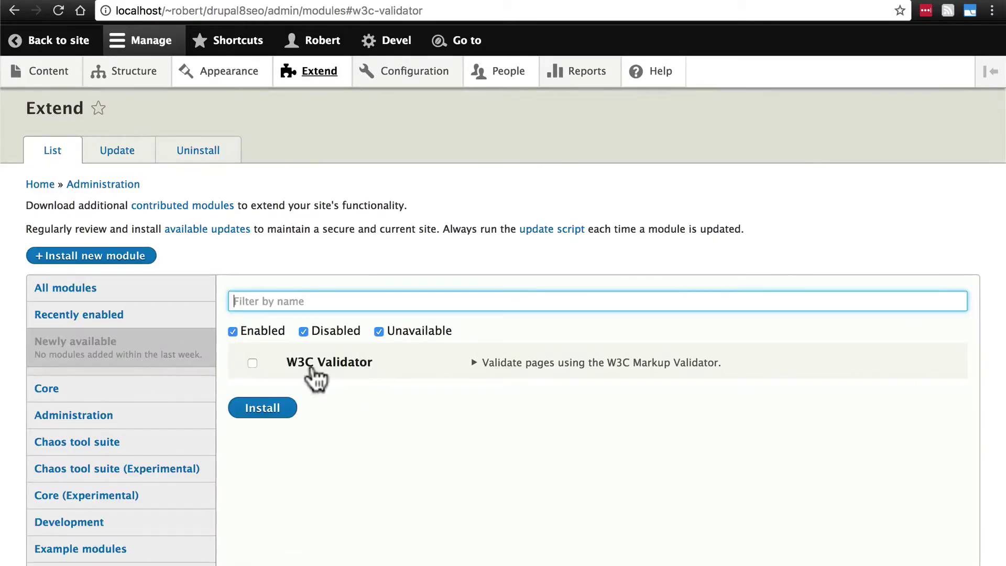
{"action": "left_click", "coordinate": [251, 362]}
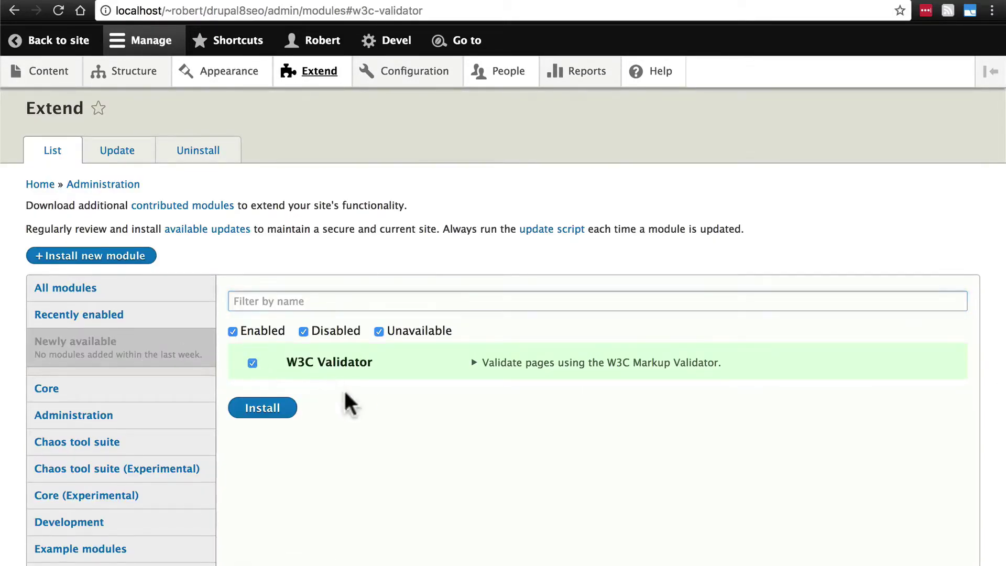
{"action": "left_click", "coordinate": [276, 414]}
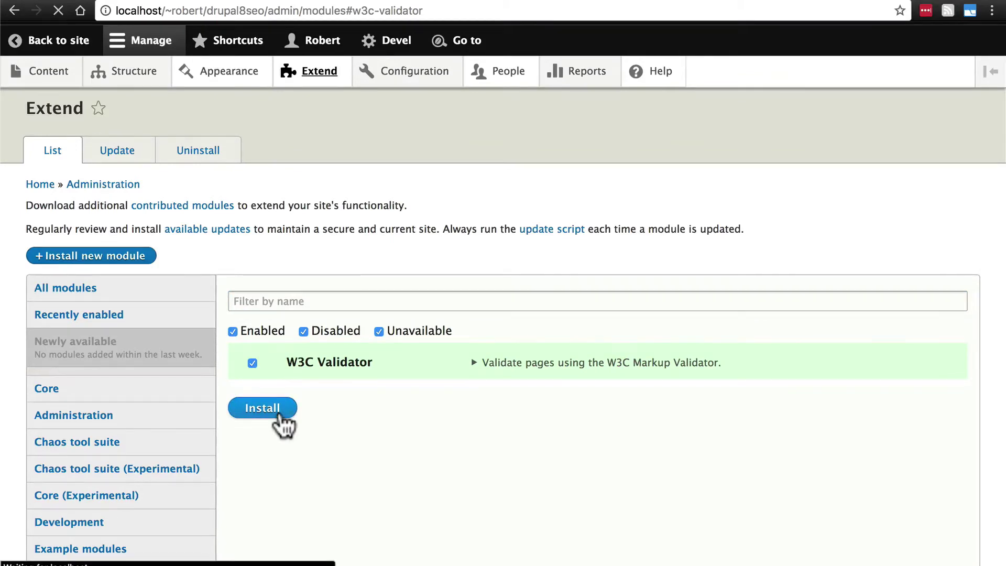
Open the W3C Validation Report and look through its list of site pages.
{"action": "key", "text": "alt+d"}
{"action": "type", "text": "w3"}
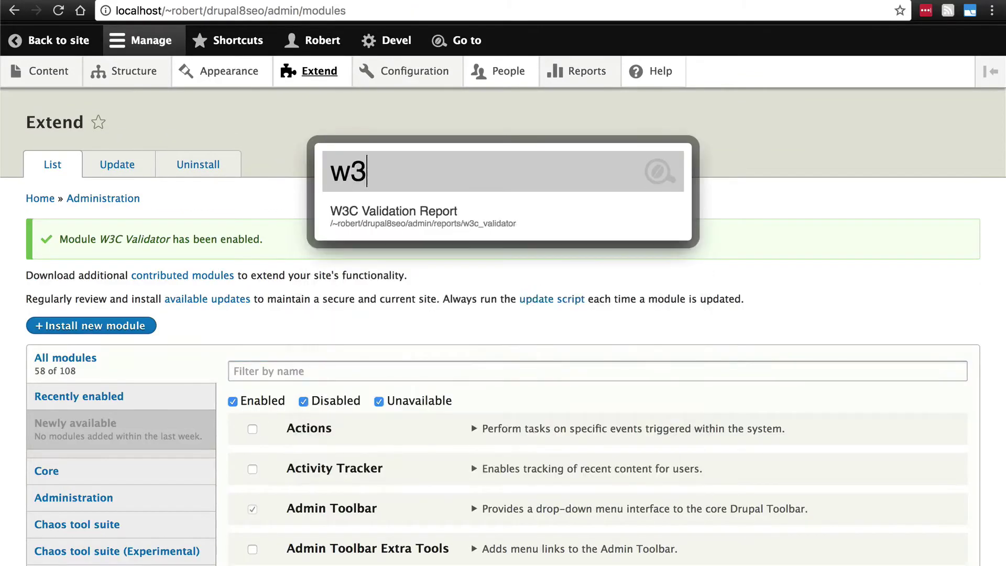
{"action": "type", "text": "c"}
{"action": "left_click", "coordinate": [458, 113]}
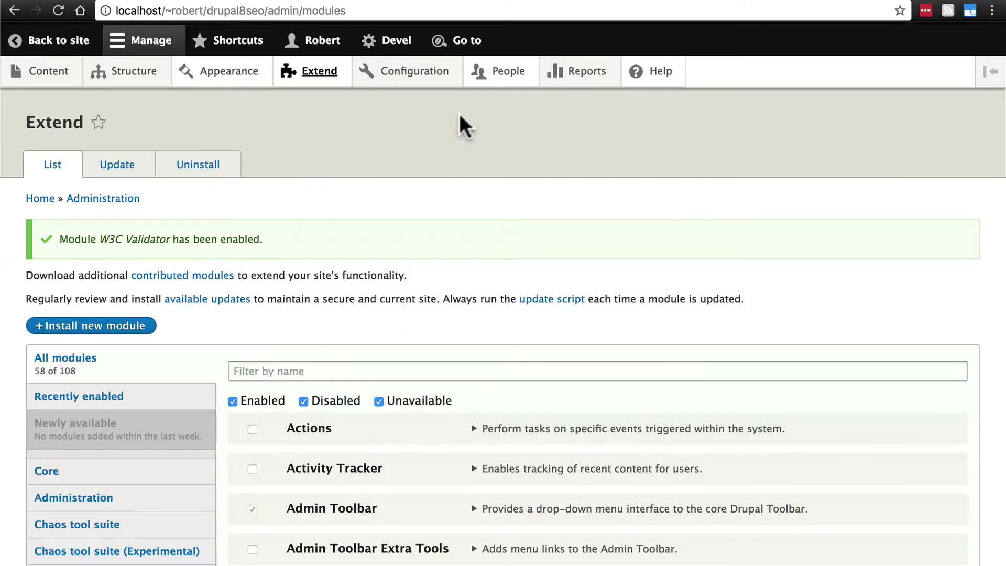
{"action": "mouse_move", "coordinate": [418, 79]}
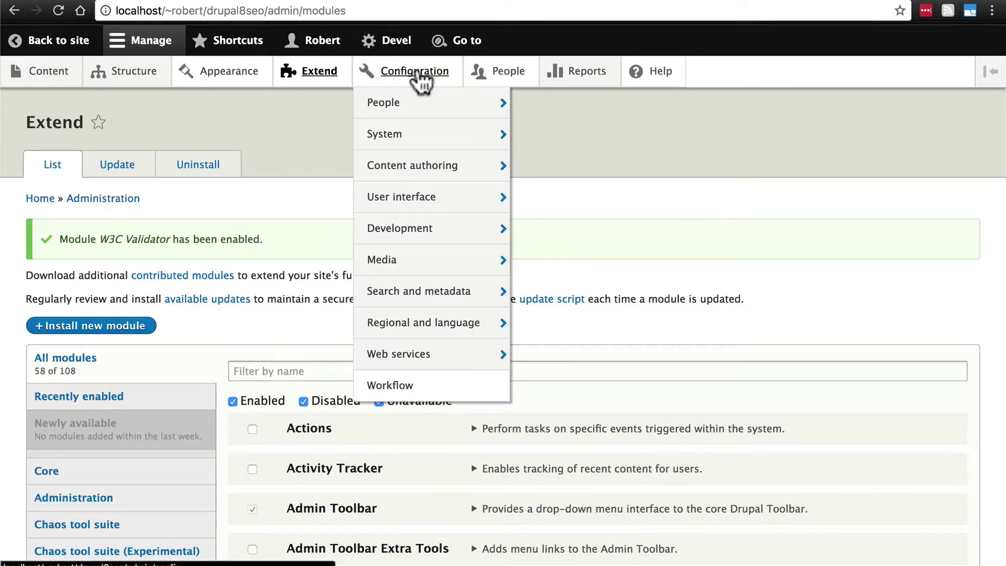
{"action": "mouse_move", "coordinate": [601, 81]}
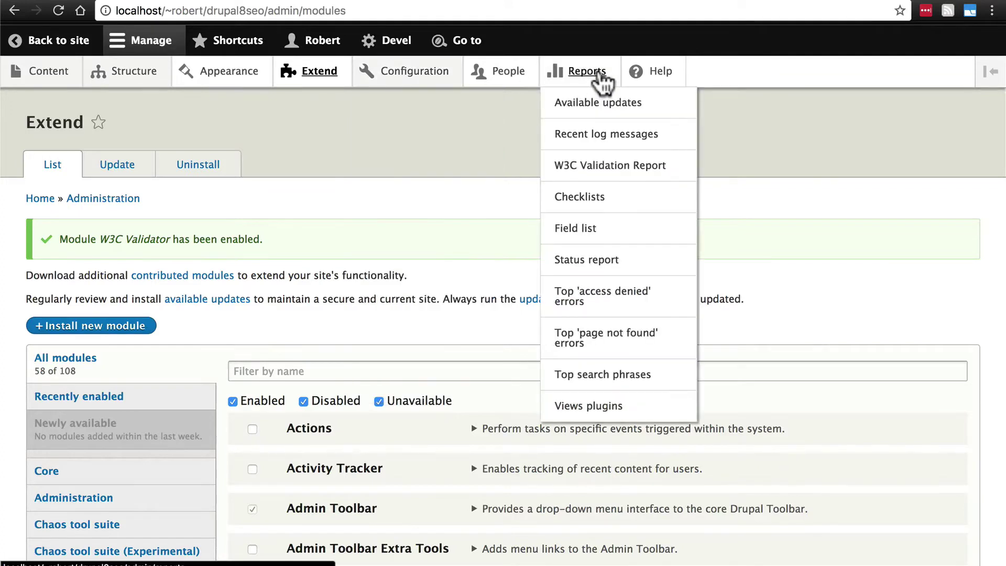
{"action": "left_click", "coordinate": [604, 170]}
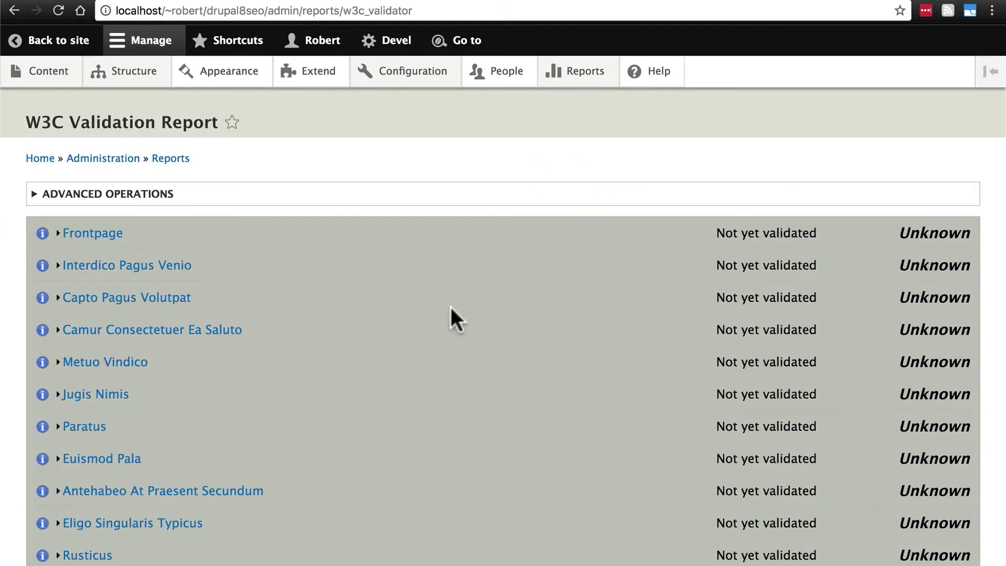
{"action": "scroll", "coordinate": [452, 315], "scroll_direction": "down", "scroll_amount": 10}
{"action": "scroll", "coordinate": [452, 315], "scroll_direction": "up", "scroll_amount": 10}
{"action": "scroll", "coordinate": [450, 304], "scroll_direction": "up", "scroll_amount": 2}
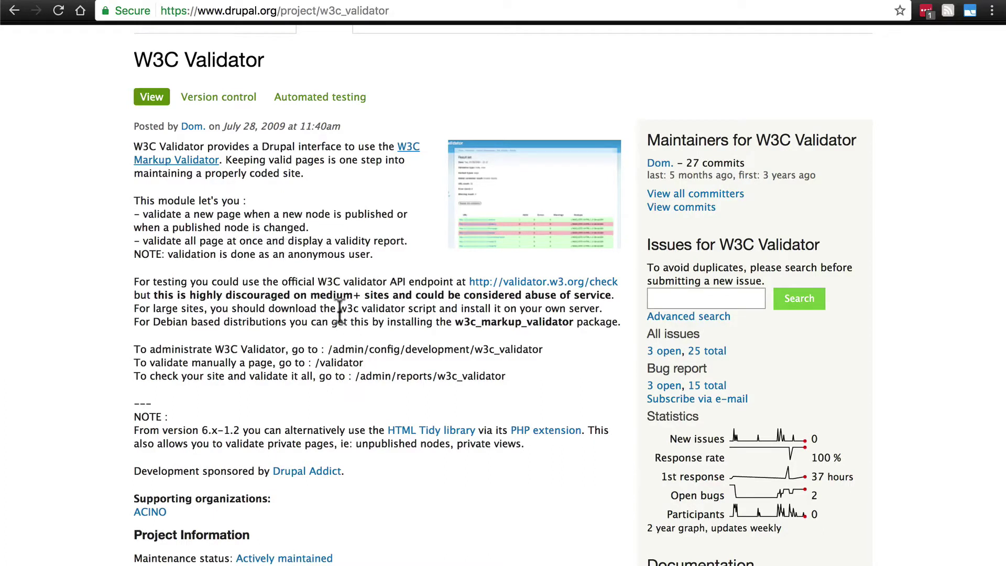
Check the project page's advice about the w3c validator script for large sites and return to the validation report.
{"action": "left_click_drag", "start_coordinate": [339, 308], "coordinate": [438, 309]}
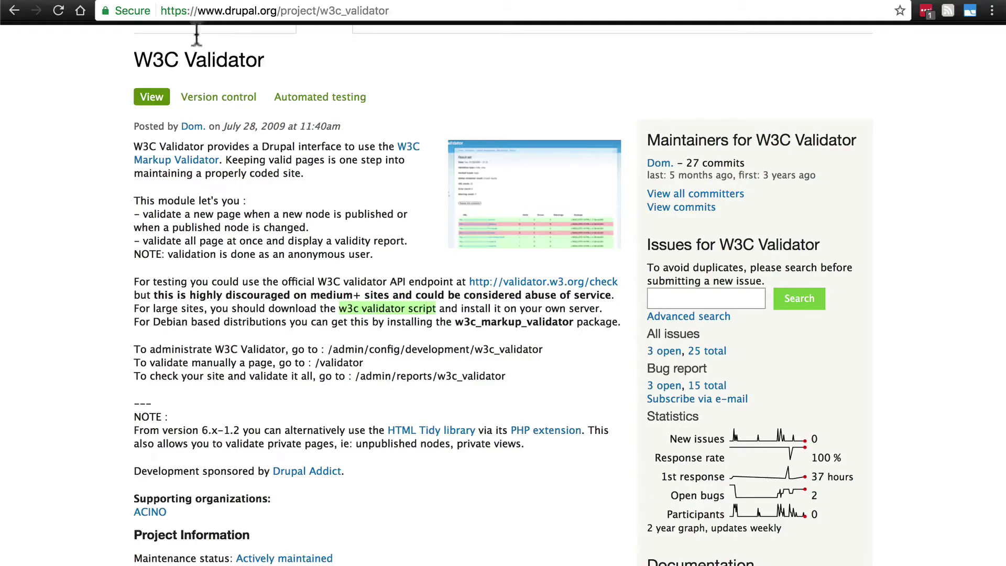
{"action": "left_click", "coordinate": [167, 2]}
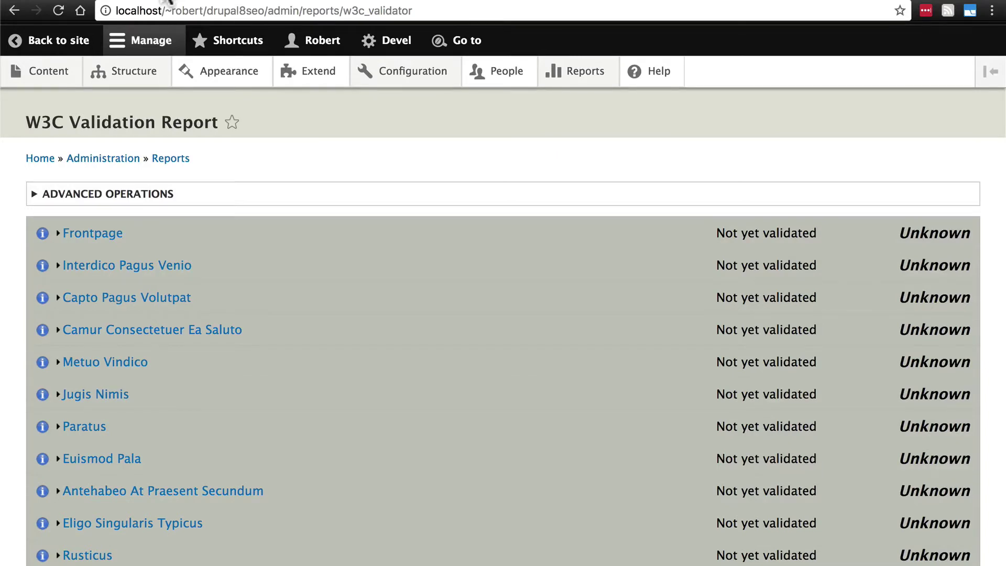
{"action": "left_click", "coordinate": [279, 2]}
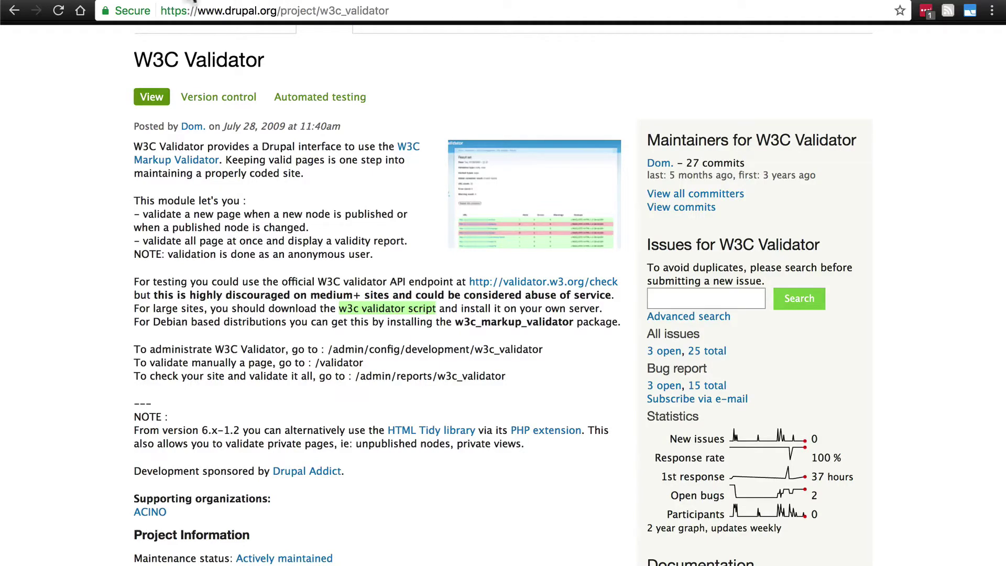
{"action": "left_click", "coordinate": [182, 2]}
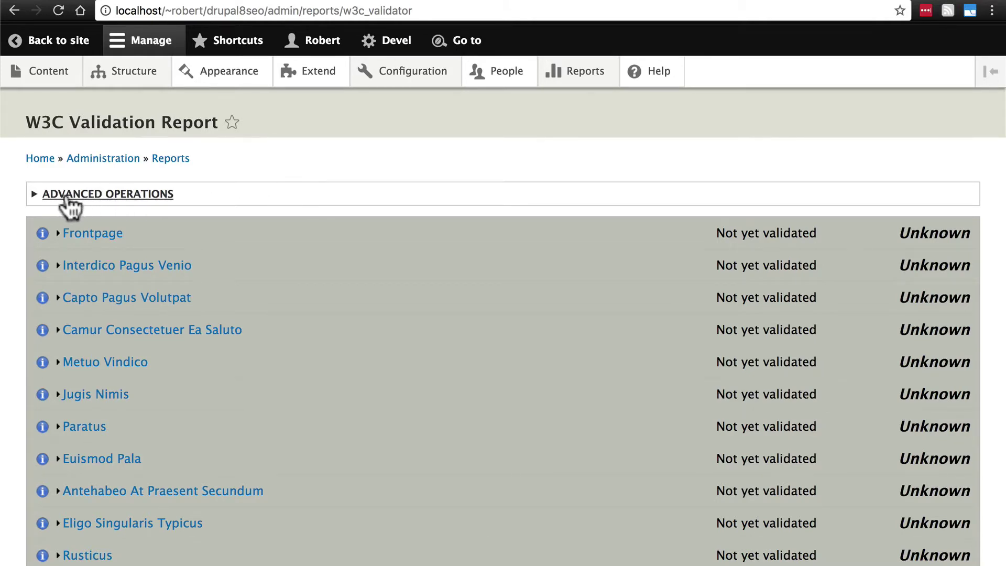
Expand the report's advanced operations and turn off the "Validate as logged user" option.
{"action": "left_click", "coordinate": [84, 196]}
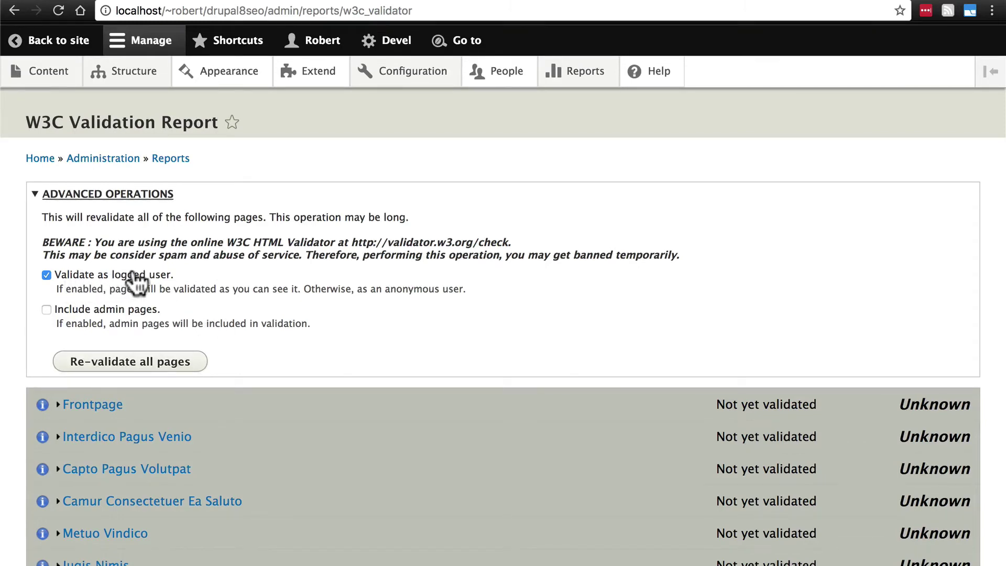
{"action": "left_click", "coordinate": [80, 278]}
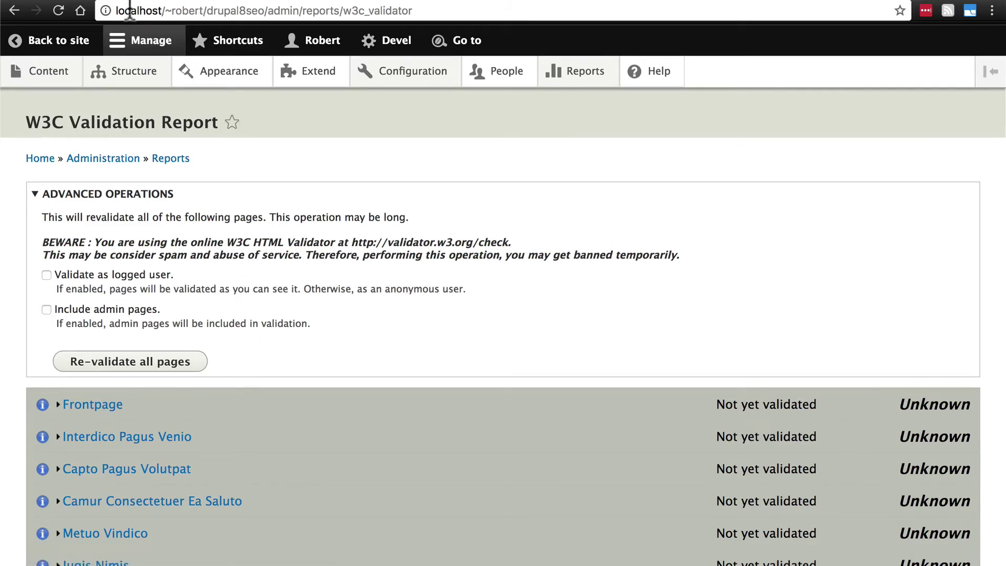
{"action": "mouse_move", "coordinate": [124, 70]}
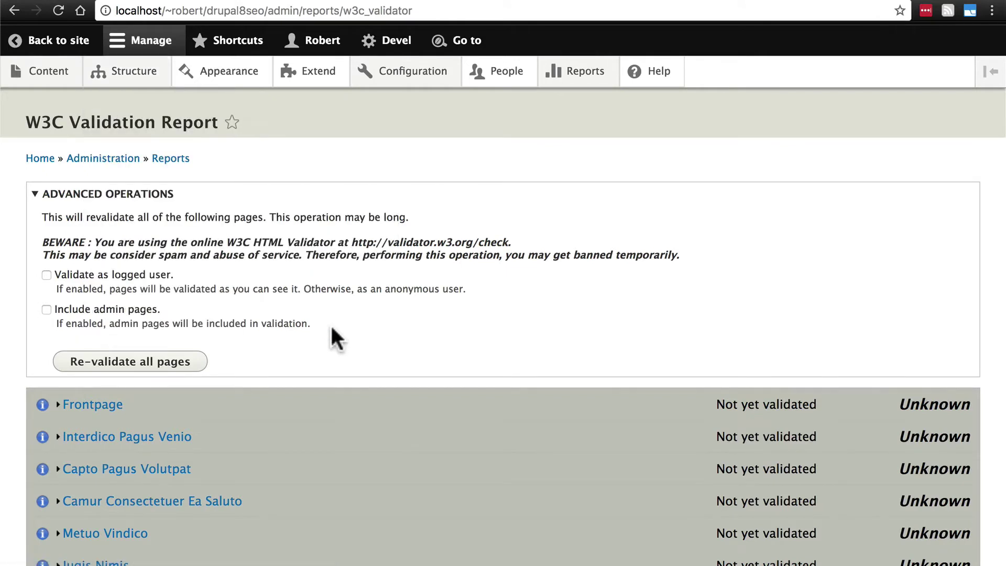
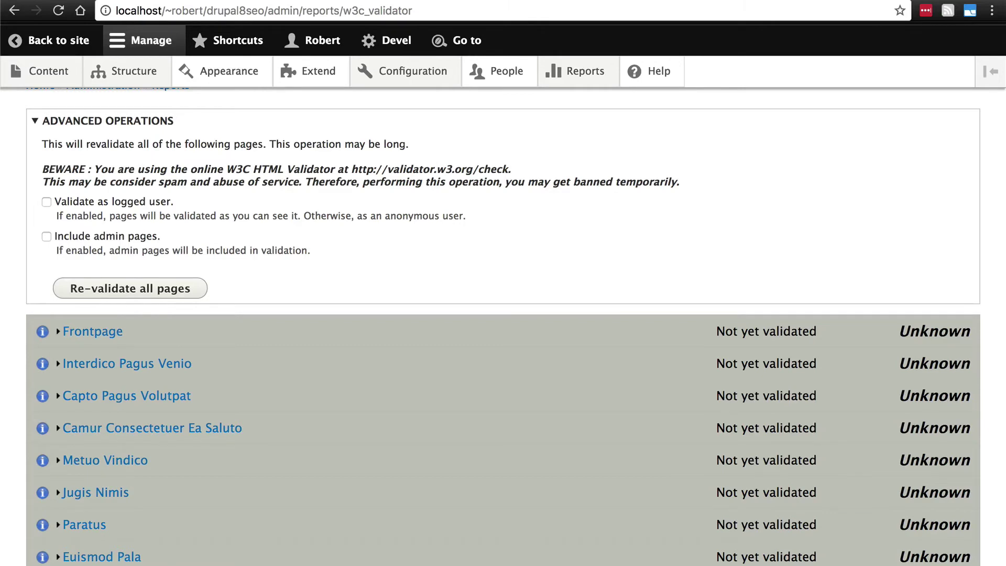
{"action": "mouse_move", "coordinate": [134, 72]}
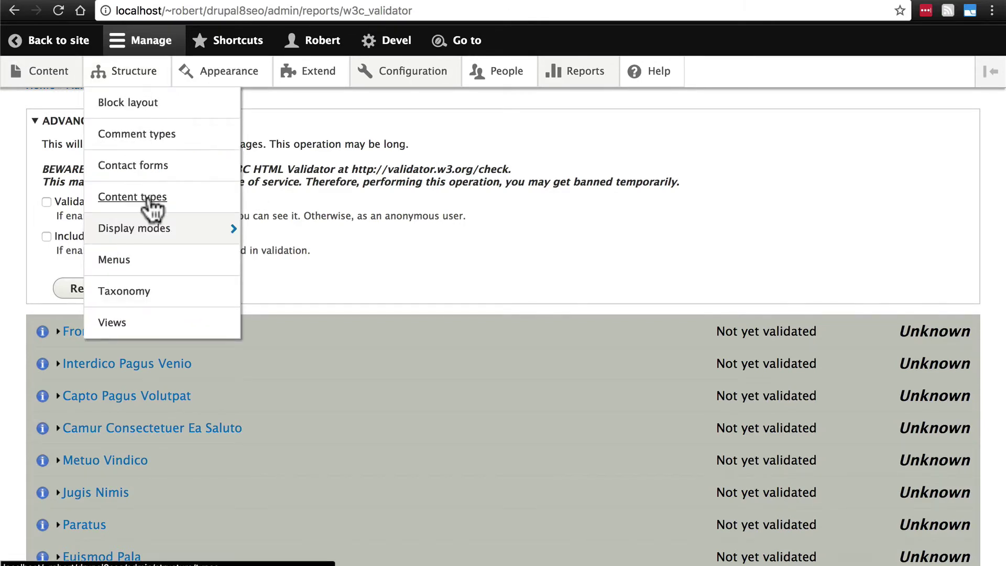
{"action": "left_click", "coordinate": [493, 3]}
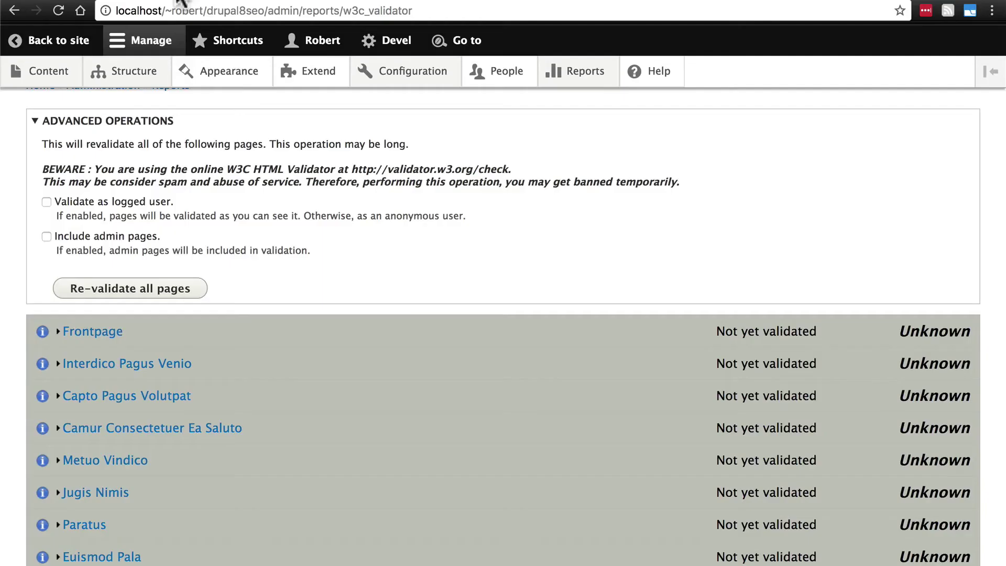
{"action": "mouse_move", "coordinate": [183, 115]}
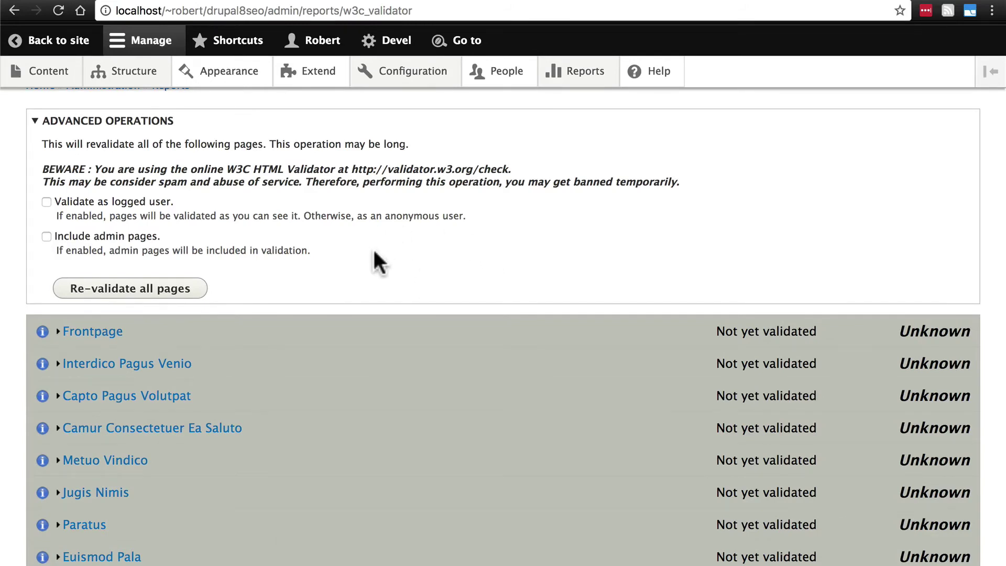
Re-validate all pages, confirming the operation, and look through the refreshed validation report.
{"action": "left_click", "coordinate": [126, 294]}
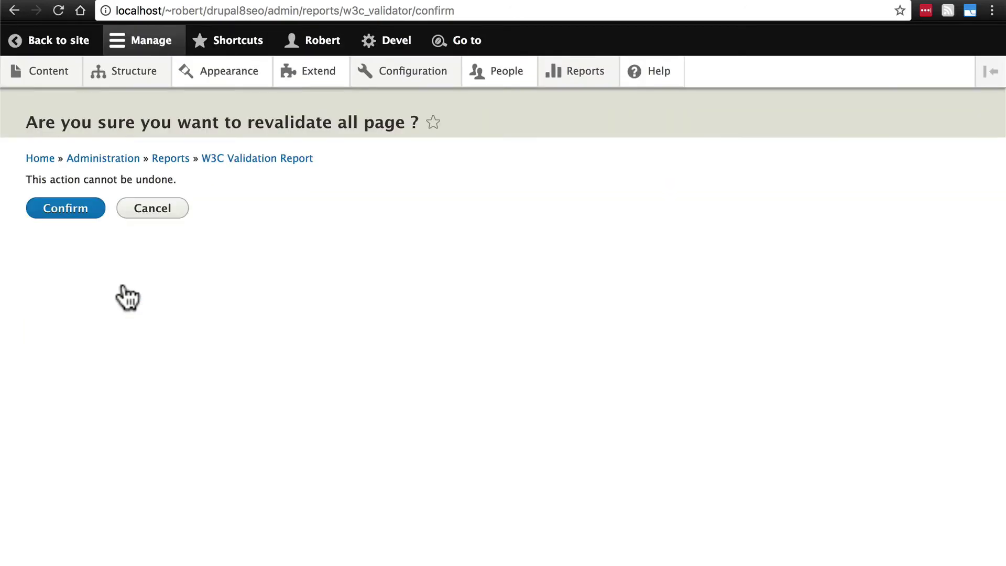
{"action": "left_click", "coordinate": [70, 207]}
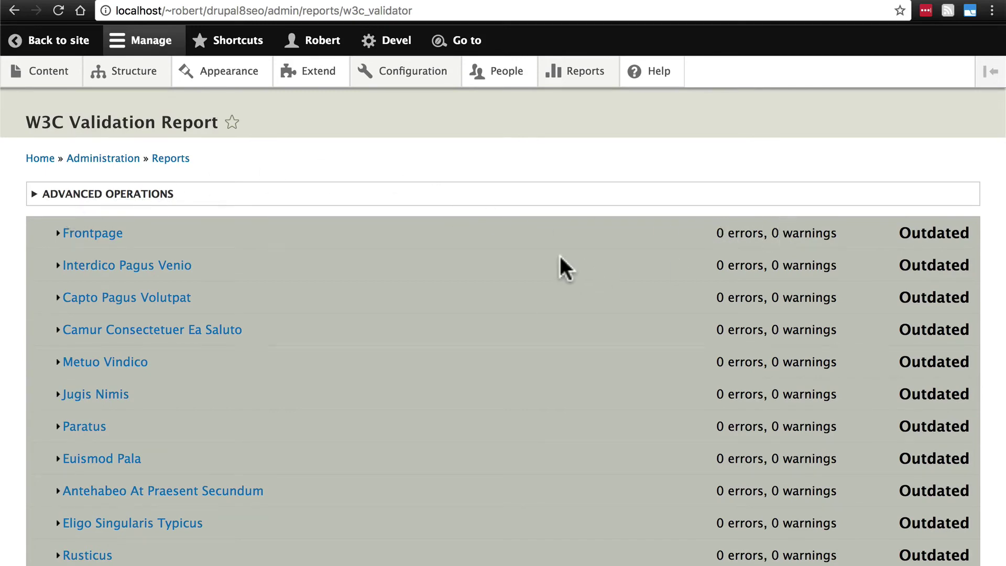
{"action": "scroll", "coordinate": [562, 266], "scroll_direction": "down", "scroll_amount": 6}
{"action": "scroll", "coordinate": [561, 268], "scroll_direction": "down", "scroll_amount": 6}
{"action": "scroll", "coordinate": [562, 267], "scroll_direction": "up", "scroll_amount": 15}
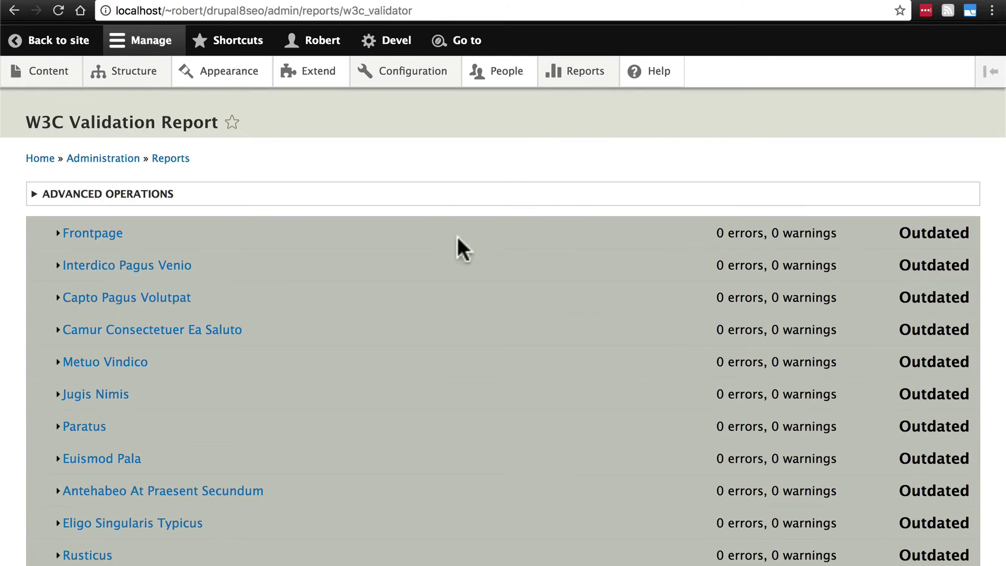
View the W3C Markup Validation Service page again and examine the report details for the Interdico Pagus Venio page.
{"action": "key", "text": "ctrl+Tab"}
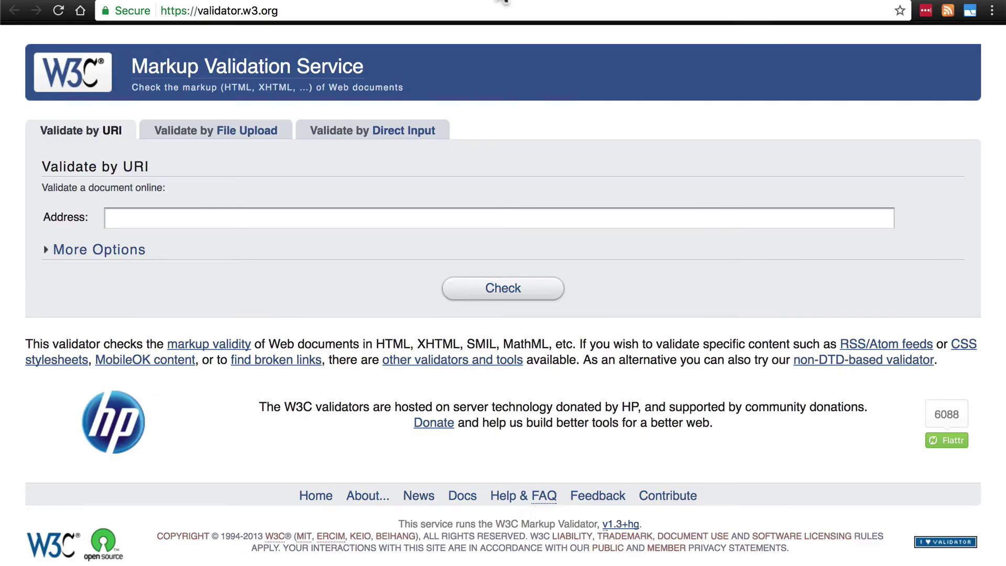
{"action": "key", "text": "ctrl+Tab"}
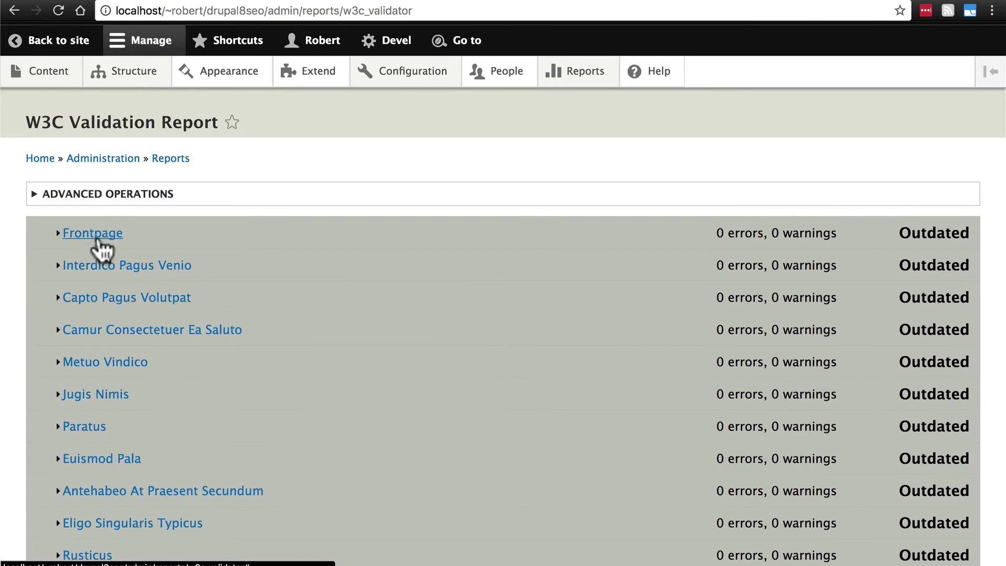
{"action": "left_click", "coordinate": [114, 279]}
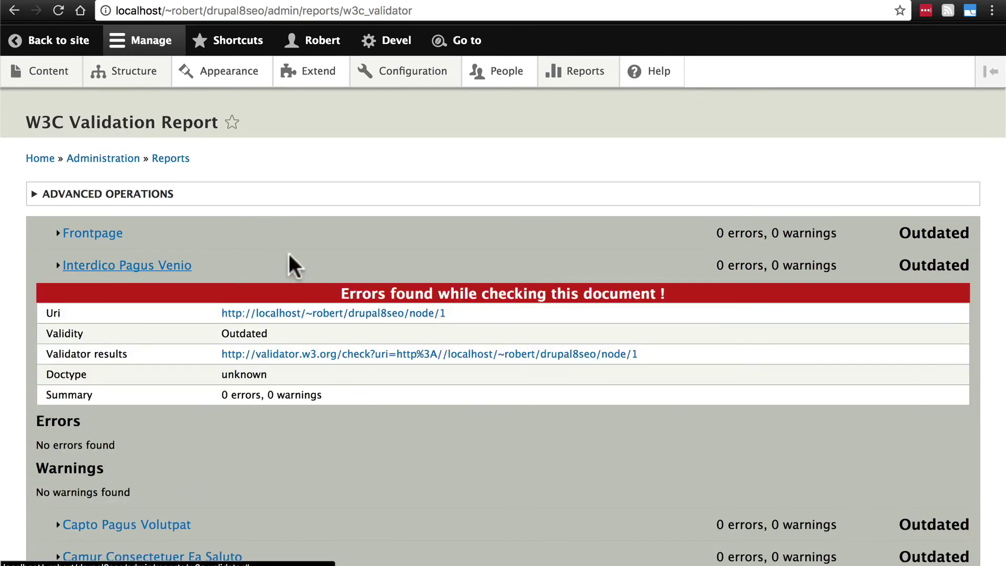
{"action": "scroll", "coordinate": [289, 264], "scroll_direction": "down", "scroll_amount": 3}
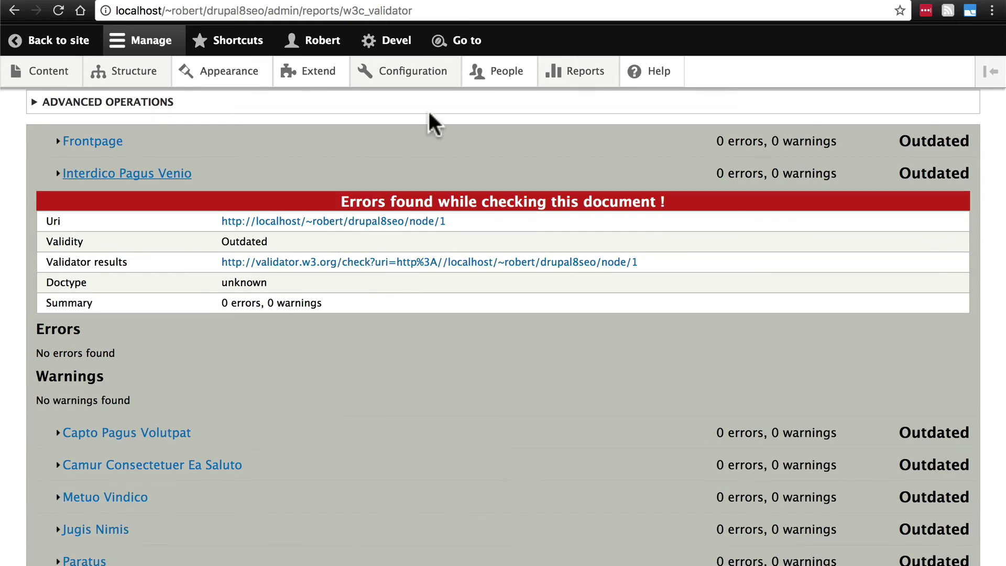
In the SEO Checklist's Optimizing content section, check off "Configure W3C Validator module" and save the checklist progress.
{"action": "mouse_move", "coordinate": [430, 74]}
{"action": "mouse_move", "coordinate": [444, 299]}
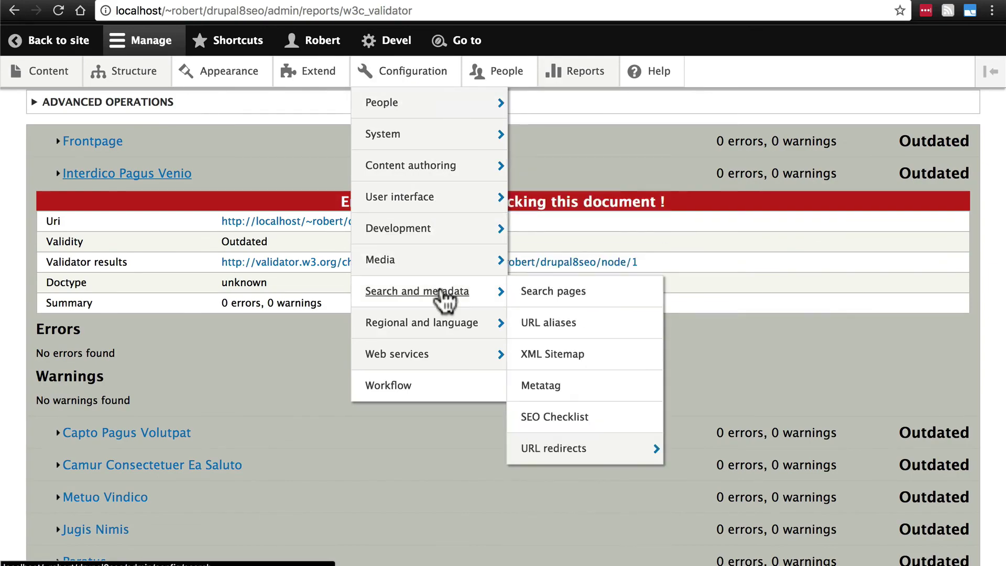
{"action": "left_click", "coordinate": [555, 417]}
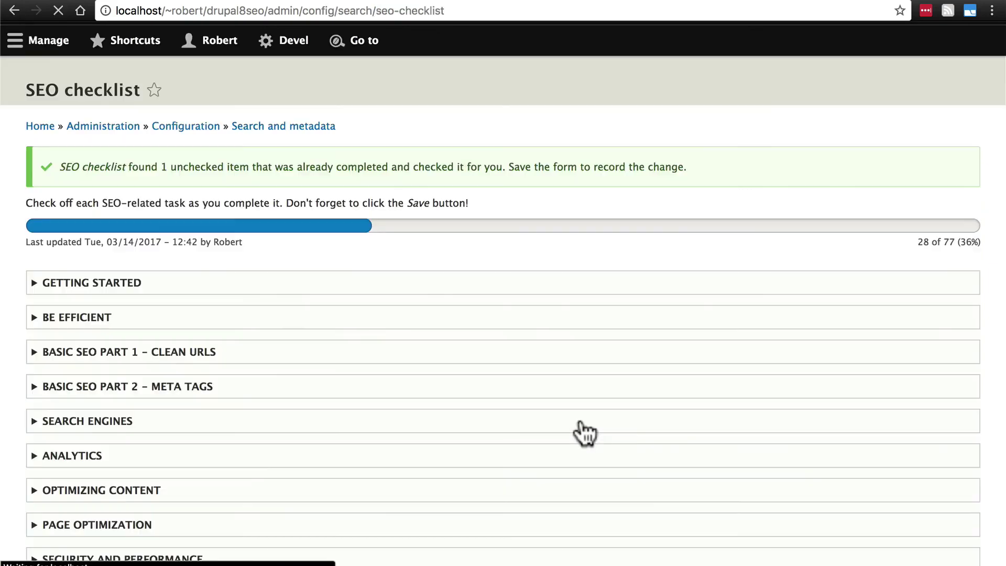
{"action": "scroll", "coordinate": [414, 372], "scroll_direction": "down", "scroll_amount": 5}
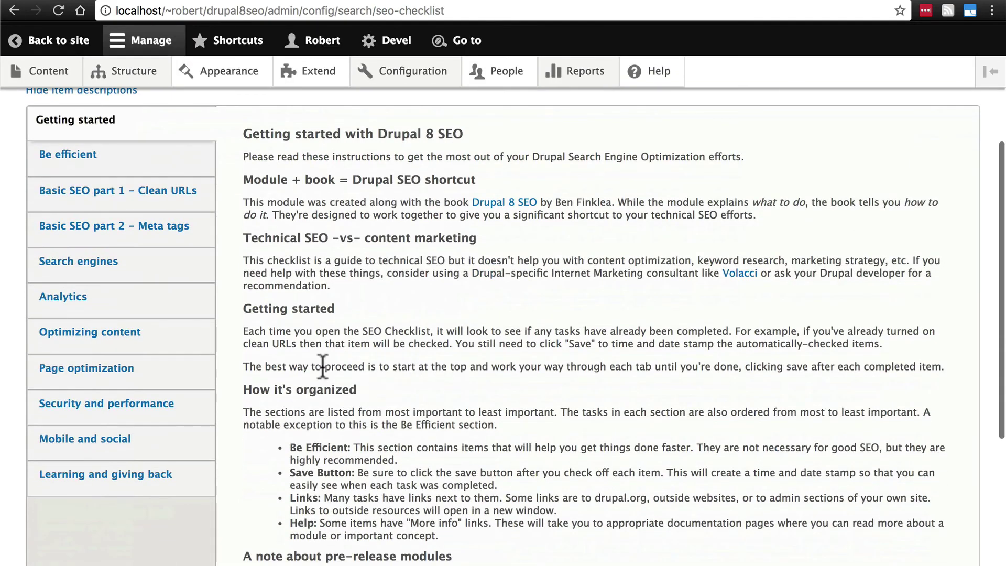
{"action": "left_click", "coordinate": [177, 345]}
{"action": "scroll", "coordinate": [505, 251], "scroll_direction": "down", "scroll_amount": 8}
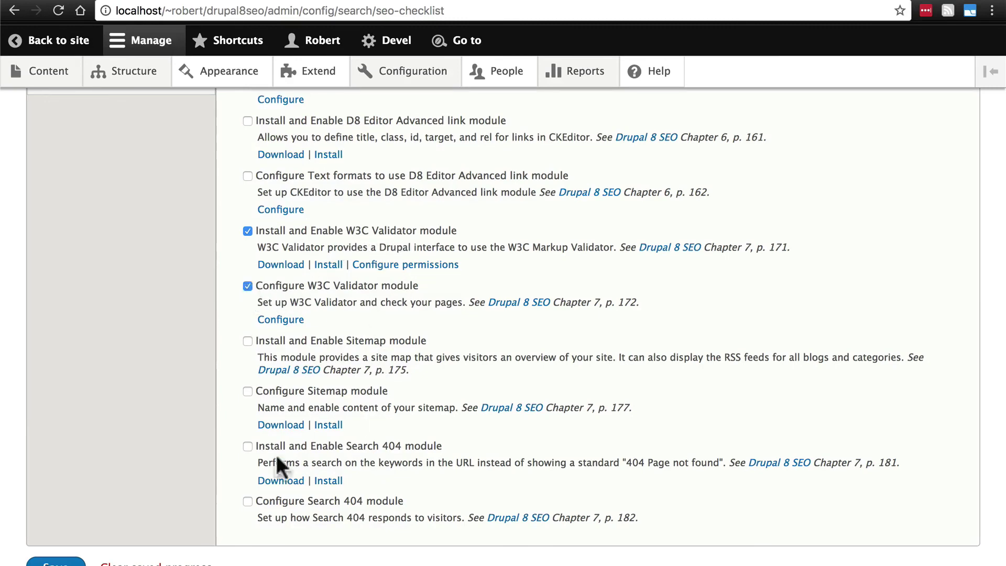
{"action": "scroll", "coordinate": [172, 461], "scroll_direction": "down", "scroll_amount": 2}
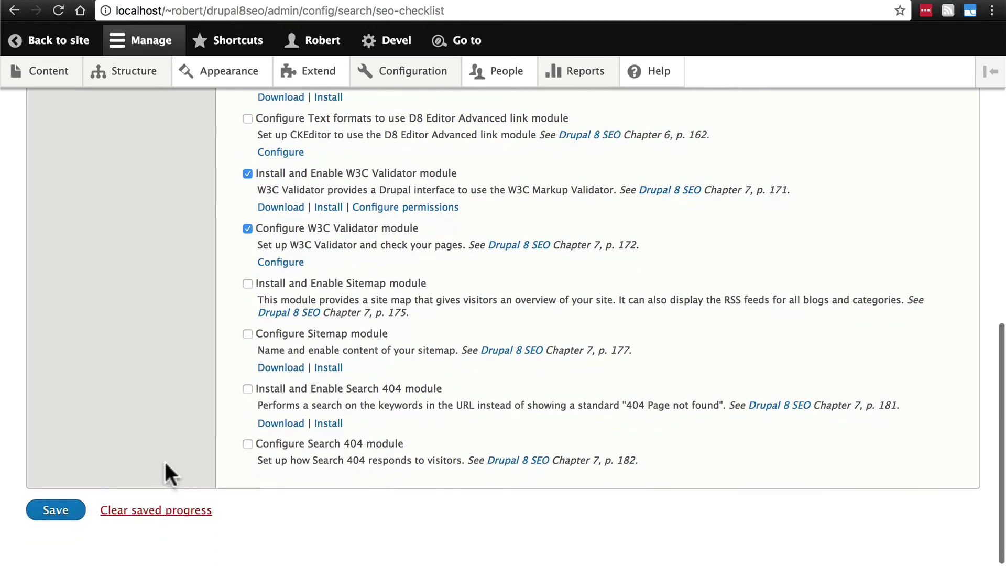
{"action": "left_click", "coordinate": [67, 514]}
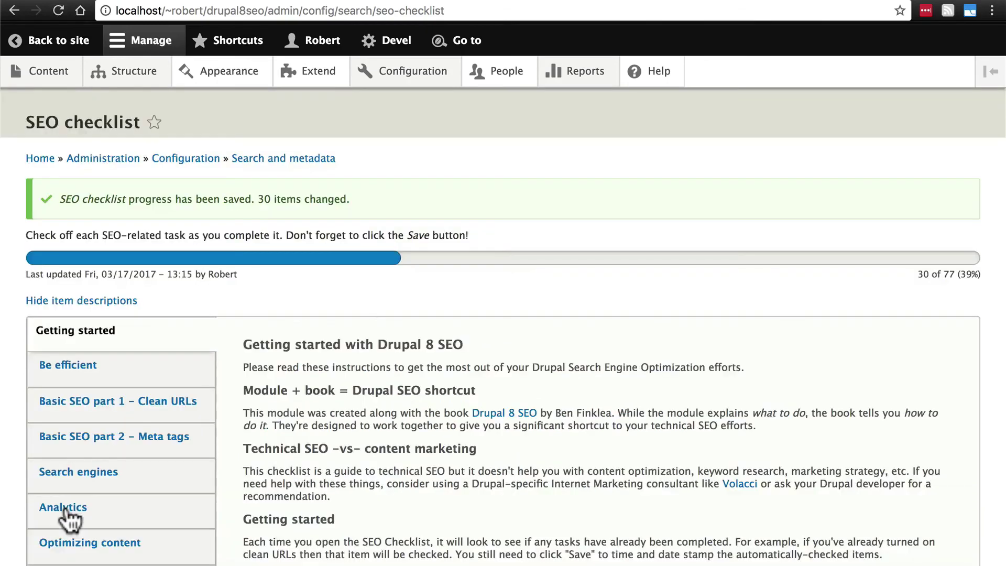